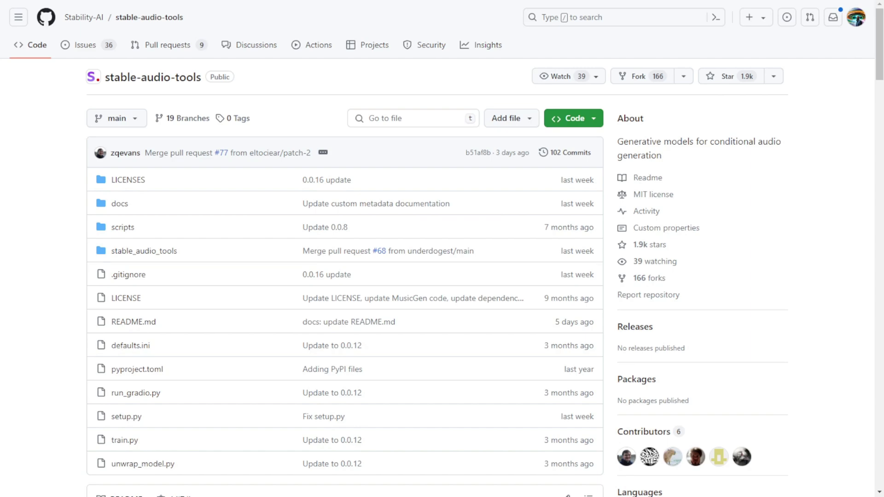
# Scroll the stable-audio-tools README down to the Interface section with the run_gradio.py command
pyautogui.scroll(-6, 442, 249)
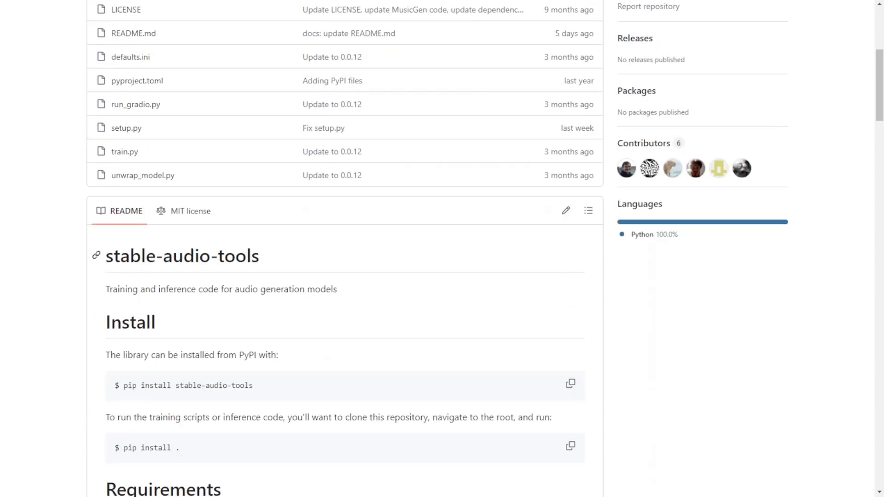
pyautogui.scroll(-3, 345, 249)
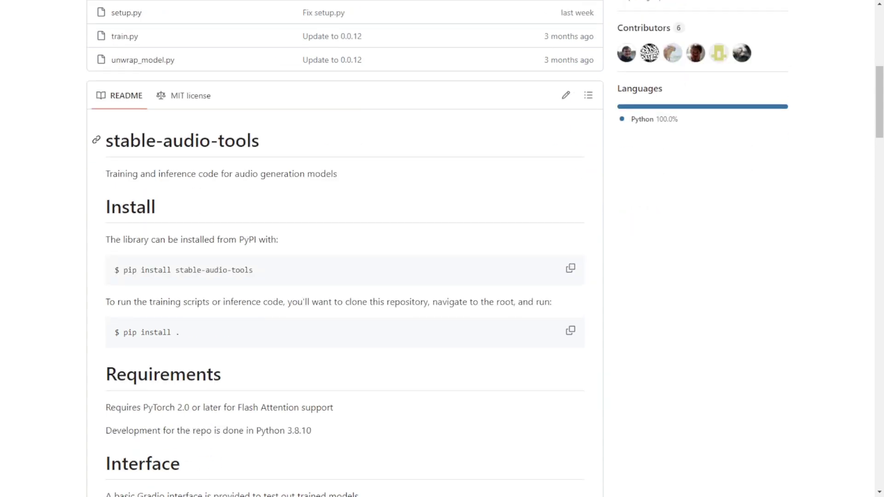
pyautogui.scroll(-3, 346, 249)
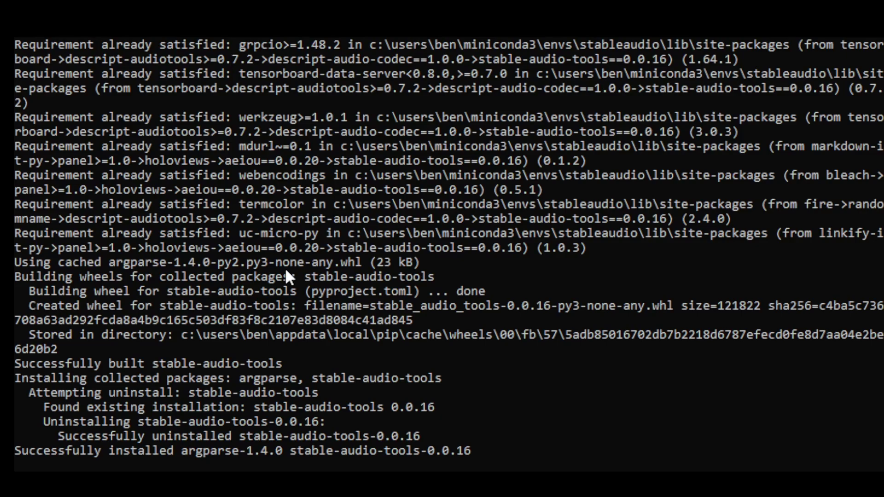
pyautogui.scroll(15, 281, 261)
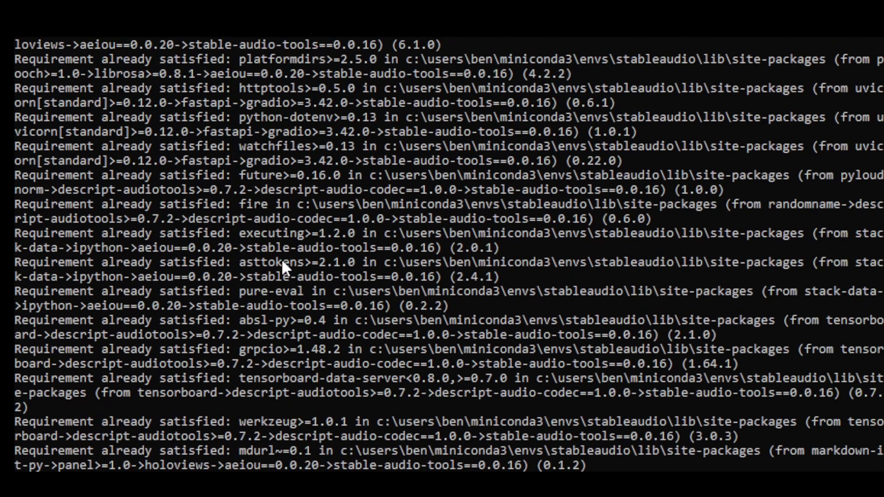
pyautogui.scroll(14, 280, 259)
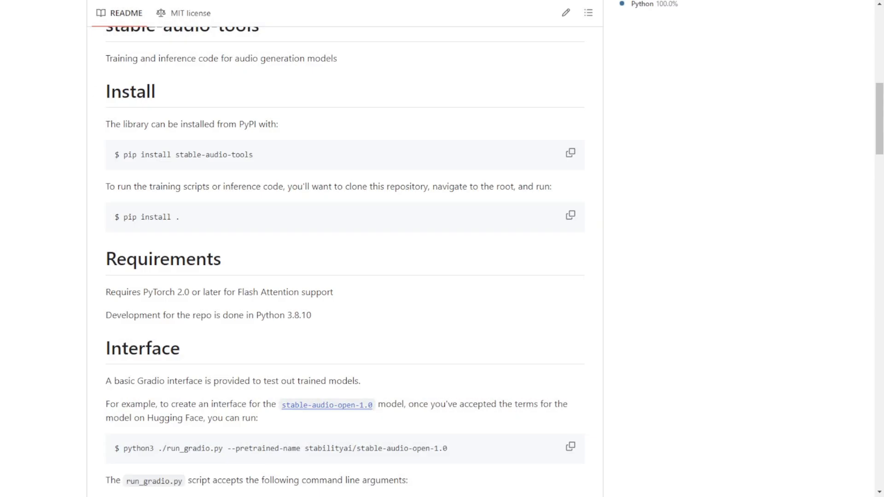
# Scroll through the README's run_gradio.py arguments and Training sections, then back up
pyautogui.scroll(-4, 345, 249)
pyautogui.scroll(-4, 346, 249)
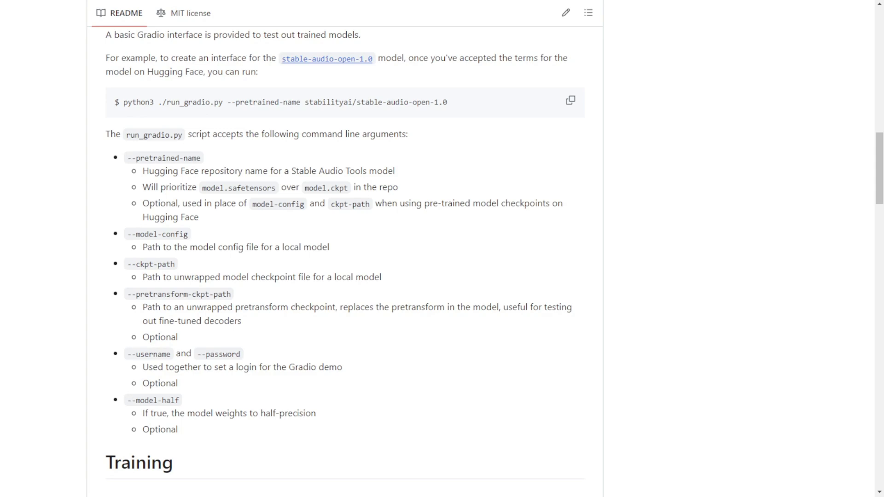
pyautogui.scroll(-6, 345, 262)
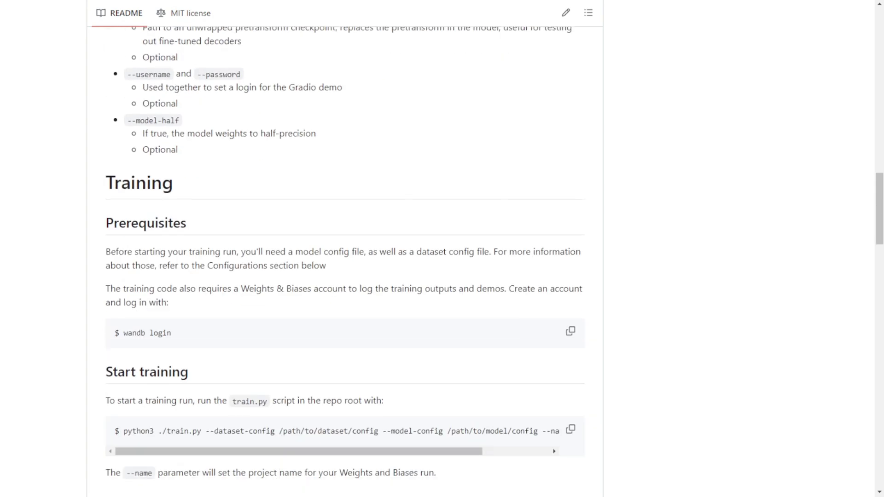
pyautogui.scroll(7, 344, 248)
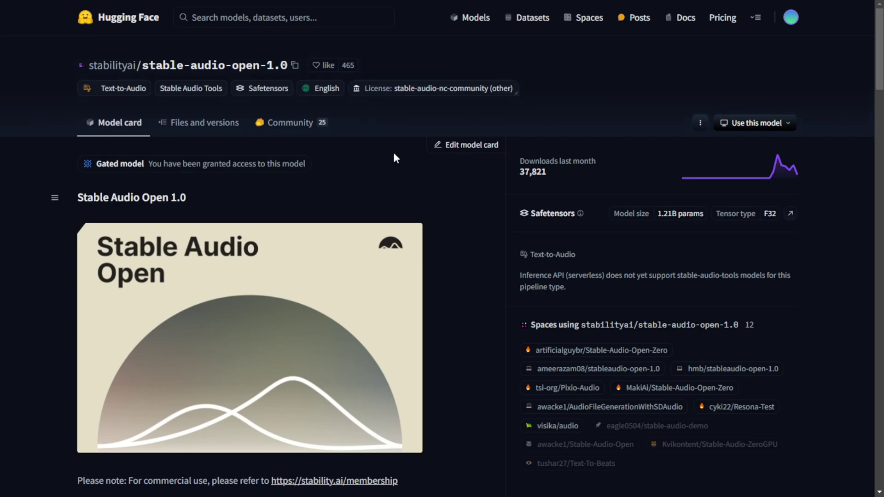
pyautogui.scroll(-2, 421, 176)
# Show the stable-audio-open-1.0 file list and select the model_config.json file name
pyautogui.click(200, 133)
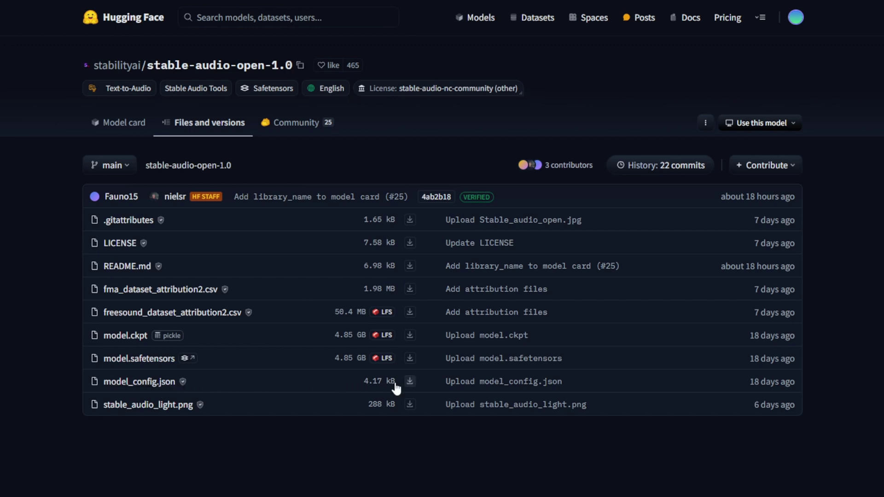
pyautogui.moveTo(258, 384); pyautogui.dragTo(103, 389)
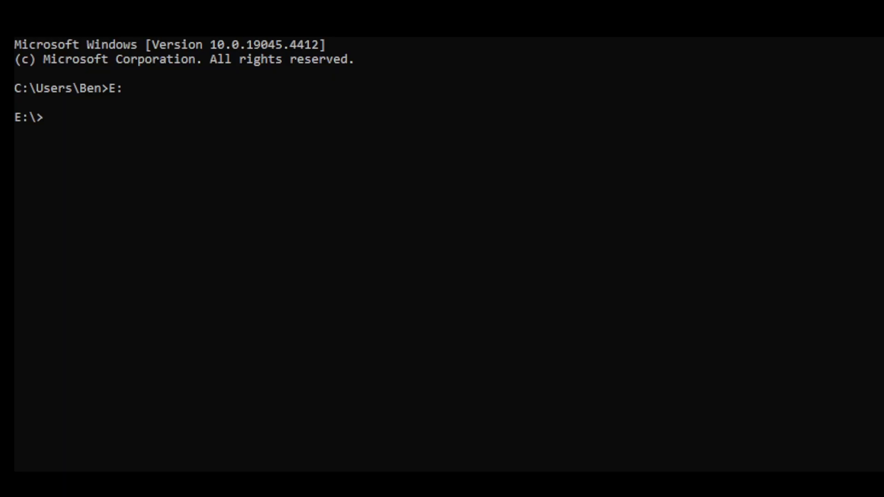
# Run git clone of stable-audio-tools on E:, then replace the conda create command with conda activate stable-audio
pyautogui.write('git clone https://github.com/Stability-AI/stable-audio-tools.git')
pyautogui.press('Return')
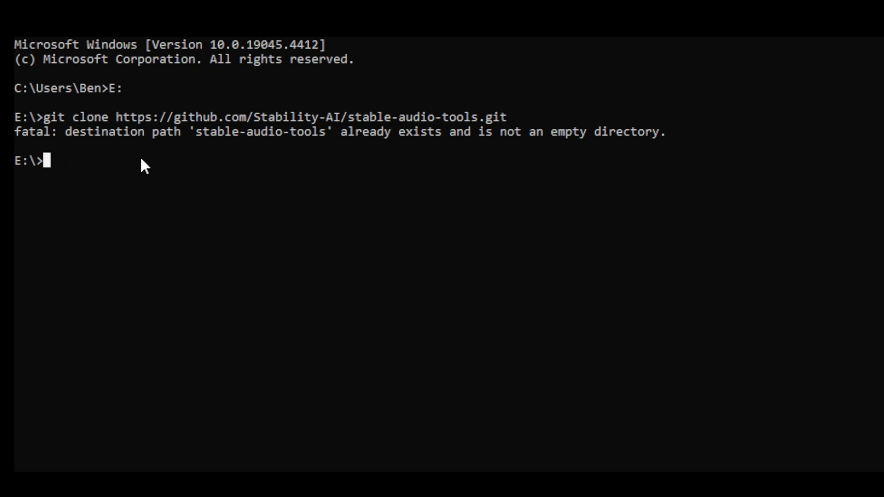
pyautogui.write('conda create -n stable-audio python=3.10')
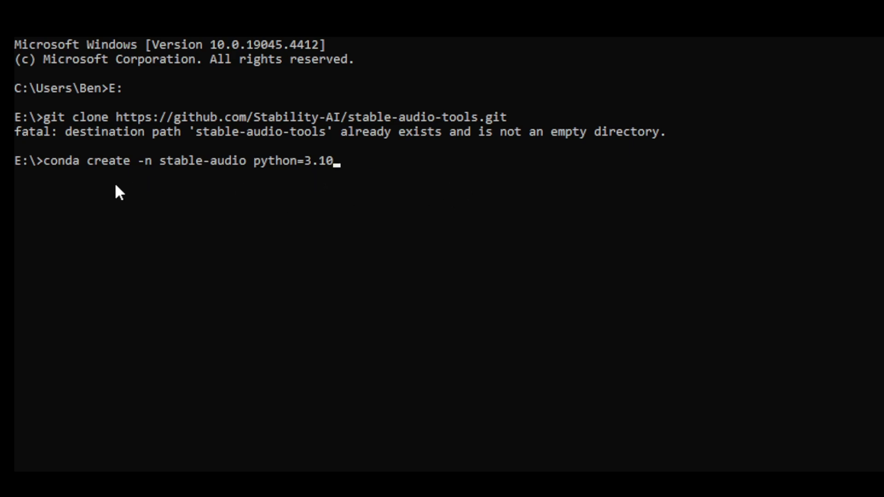
pyautogui.press('Escape')
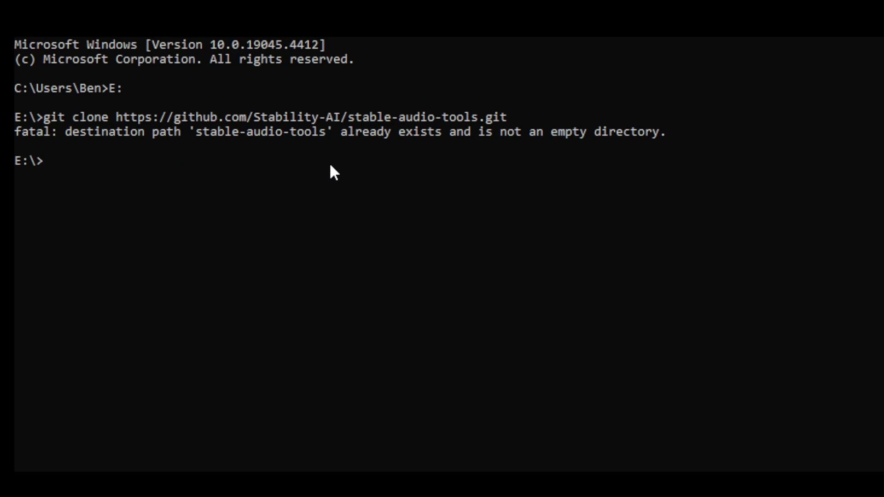
pyautogui.write('conda activate stable-audio')
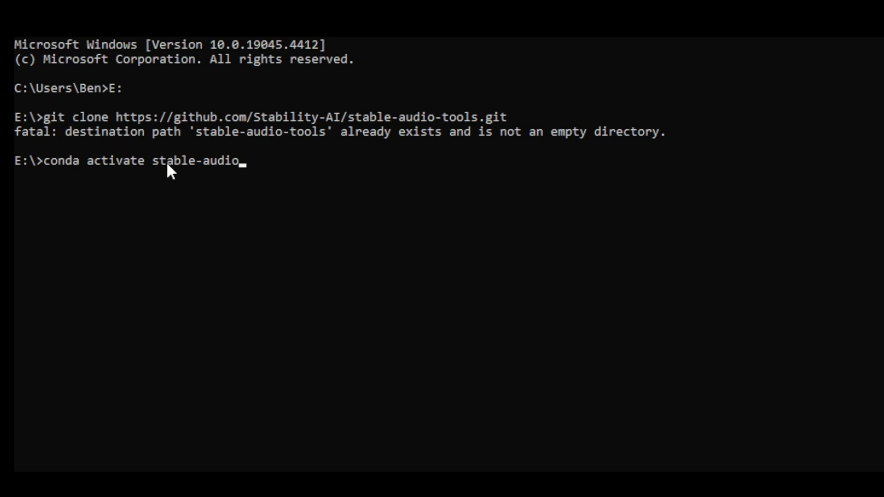
# Activate the stableaudio environment, fixing the name from stable-audio
pyautogui.press('Left')
pyautogui.press('Left')
pyautogui.press('Left')
pyautogui.press('Left')
pyautogui.press('Left')
pyautogui.press('BackSpace')
pyautogui.press('Return')
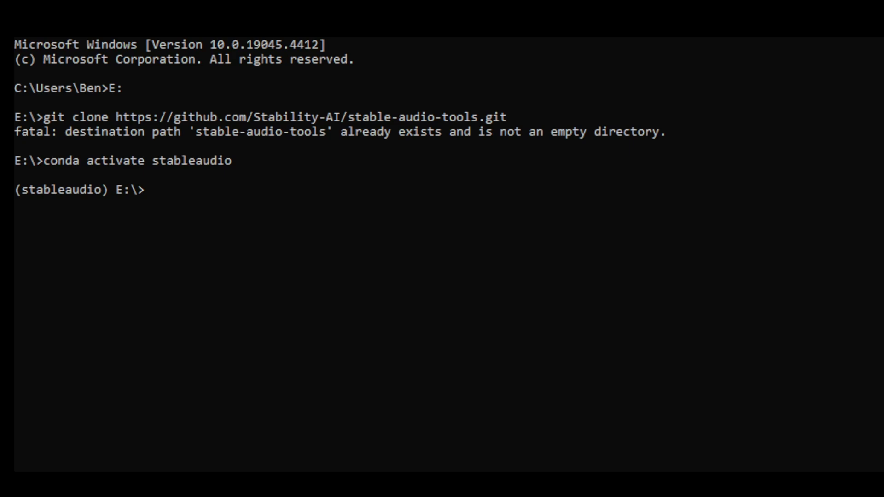
# Install torch, torchvision and torchaudio from the CUDA 12.1 (cu121) index URL
pyautogui.write('pip install torch torchvision torchaudio --index-url https://download.pytorch.org/whl/cu121')
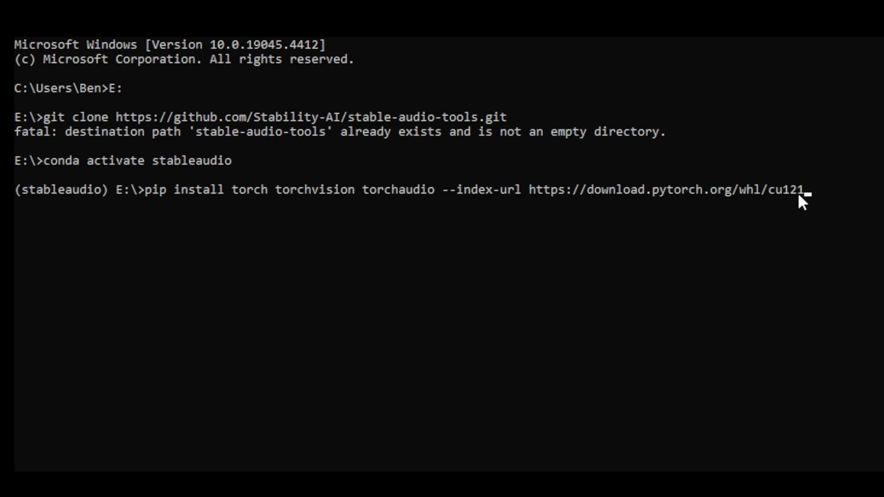
pyautogui.hotkey('ctrl', 'BackSpace')
pyautogui.hotkey('ctrl', 'BackSpace')
pyautogui.hotkey('ctrl', 'BackSpace')
pyautogui.hotkey('ctrl', 'BackSpace')
pyautogui.hotkey('ctrl', 'BackSpace')
pyautogui.hotkey('ctrl', 'BackSpace')
pyautogui.hotkey('ctrl', 'BackSpace')
pyautogui.hotkey('ctrl', 'BackSpace')
pyautogui.hotkey('ctrl', 'BackSpace')
pyautogui.hotkey('ctrl', 'BackSpace')
pyautogui.hotkey('ctrl', 'BackSpace')
pyautogui.hotkey('ctrl', 'BackSpace')
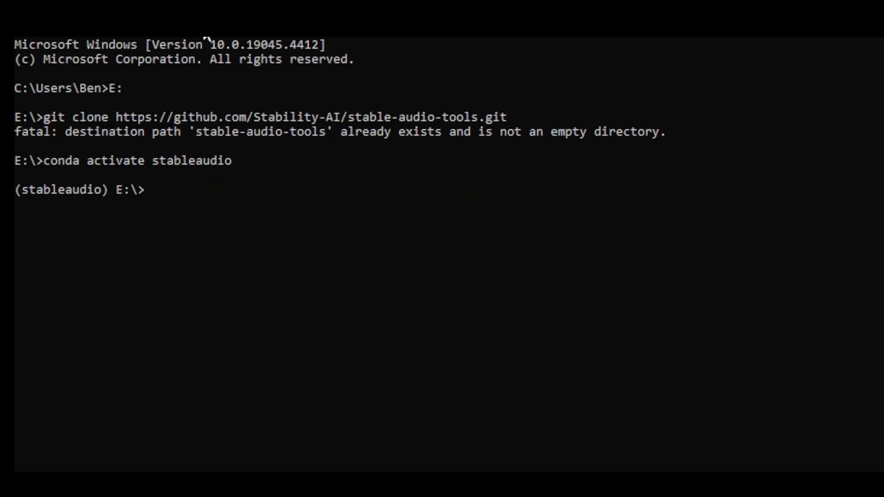
pyautogui.write('pip install torch torchvision torchaudio --index-url https://download.pytorch.org/whl/cu121')
pyautogui.press('Return')
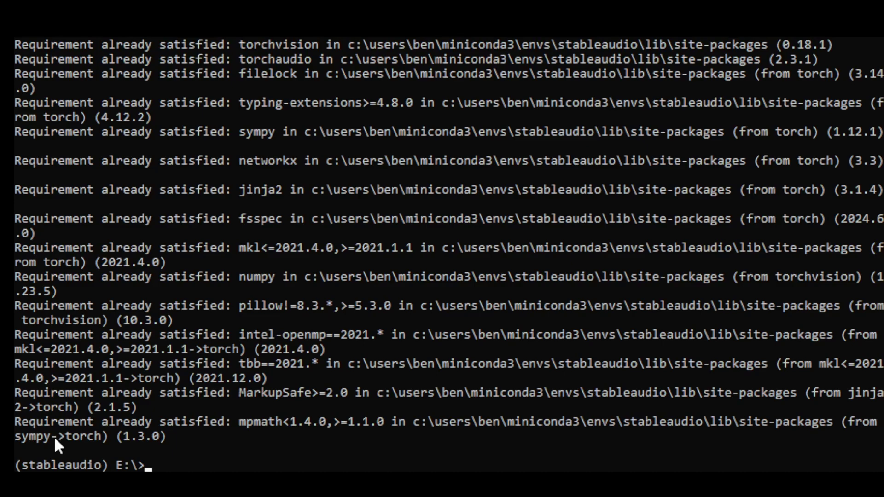
# Try pip install . (fails), then stage run_gradio.py with the .\ckpt\model.ckpt and model_config.json paths
pyautogui.write('pip install .')
pyautogui.scroll(-2, 136, 383)
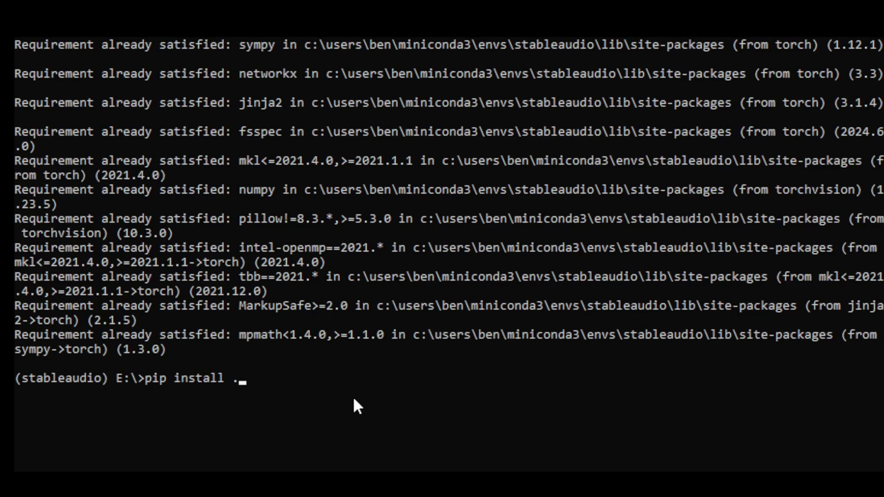
pyautogui.press('Return')
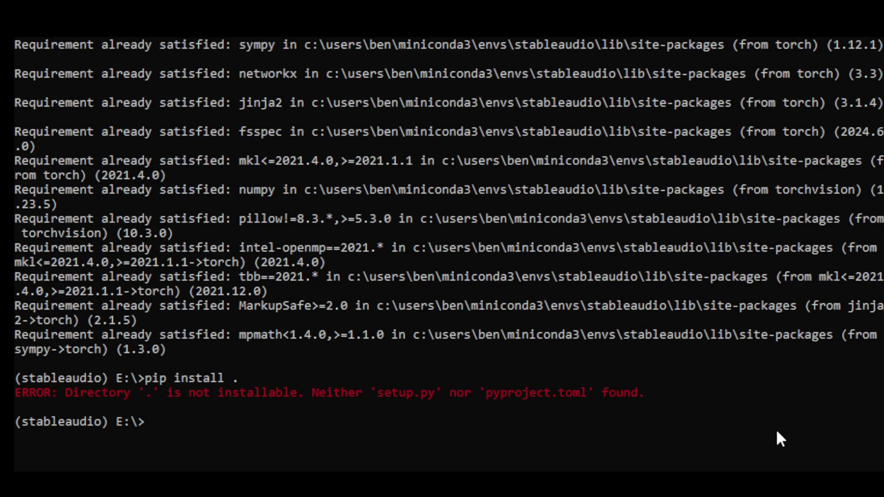
pyautogui.write('pip install stable-audio-tools')
pyautogui.write('python run_gradio.py --ckpt-path ".\\ckpt\\model.ckpt" --model-config ".\\ckpt\\model_config.json"')
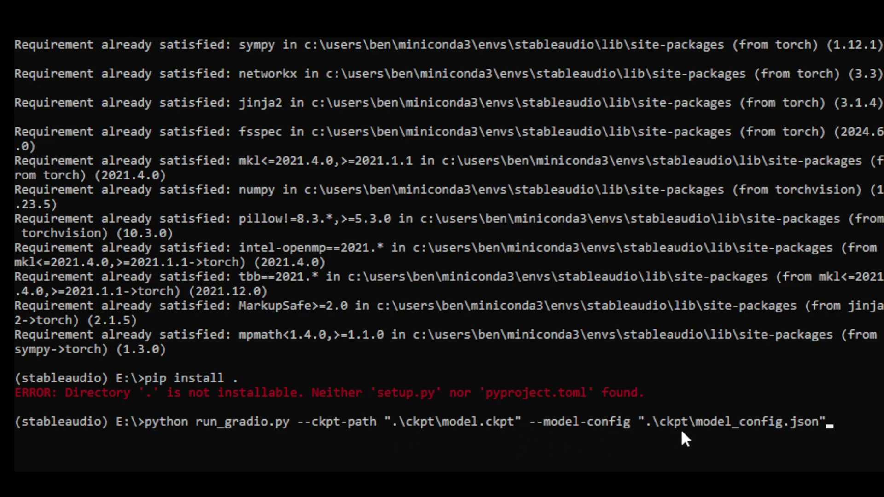
# Change into the E:\stable-audio-tools folder after the launch command fails
pyautogui.press('Return')
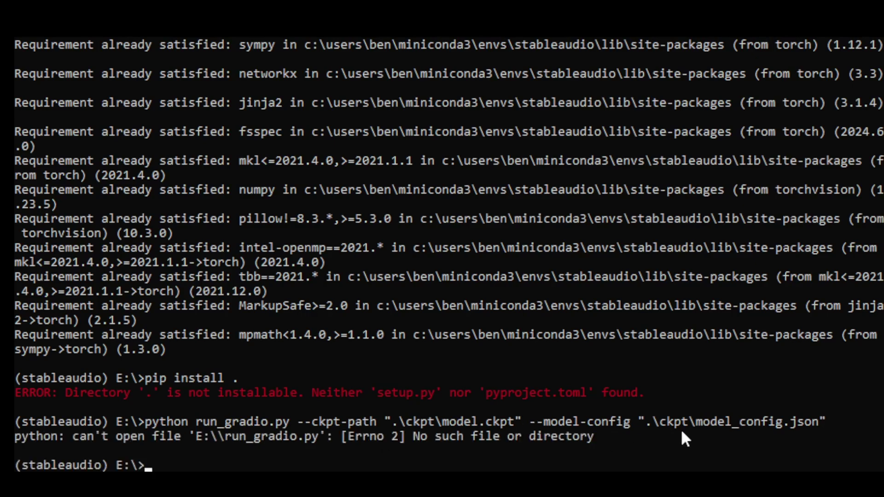
pyautogui.write('cd')
pyautogui.write('E:\\stable-audio-tools')
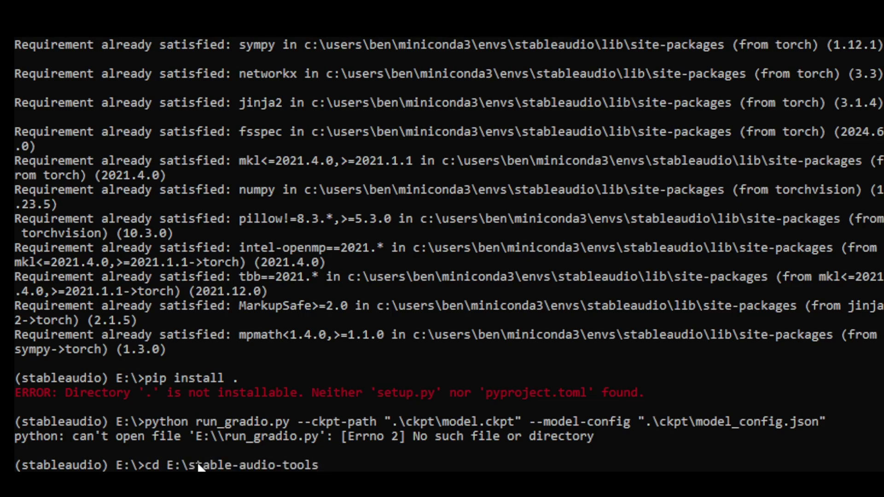
pyautogui.press('Return')
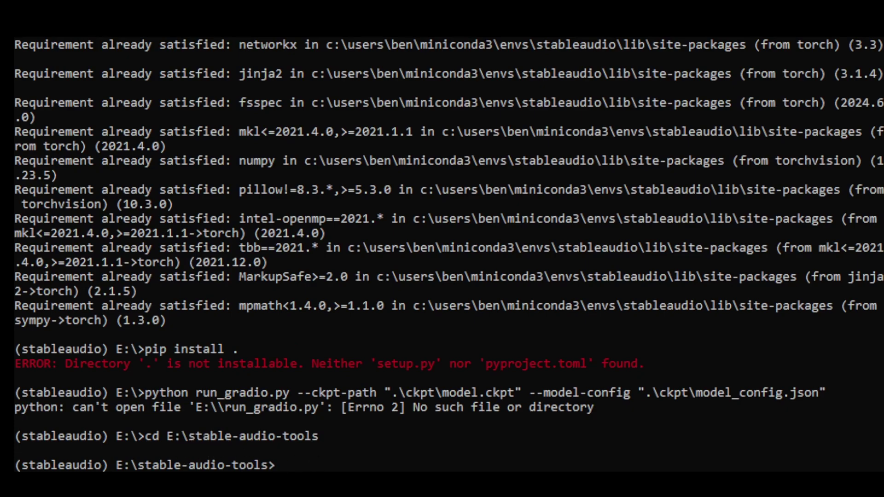
pyautogui.rightClick(656, 448)
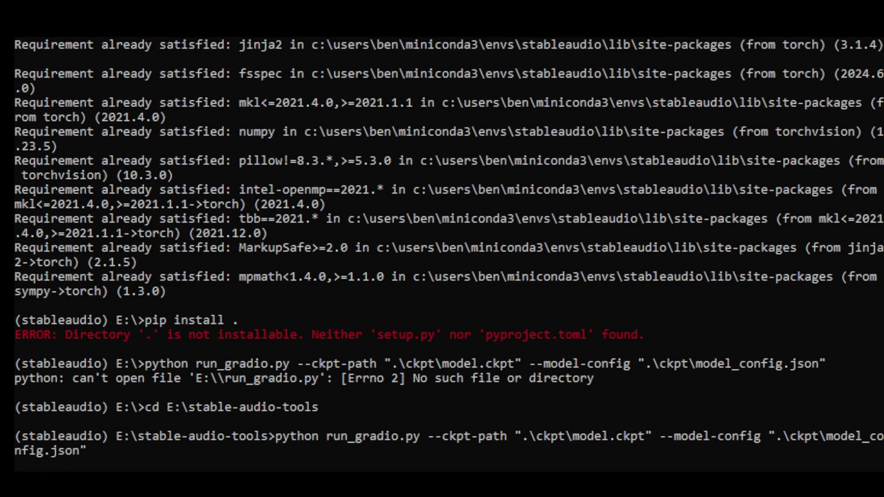
pyautogui.press('Return')
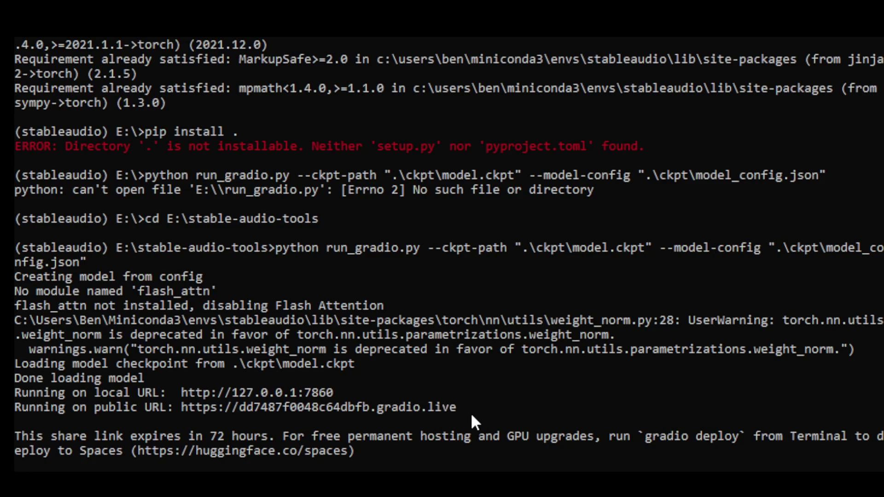
pyautogui.moveTo(471, 413); pyautogui.dragTo(143, 390)
pyautogui.click(245, 374)
pyautogui.moveTo(179, 392); pyautogui.dragTo(324, 394)
pyautogui.click(345, 392)
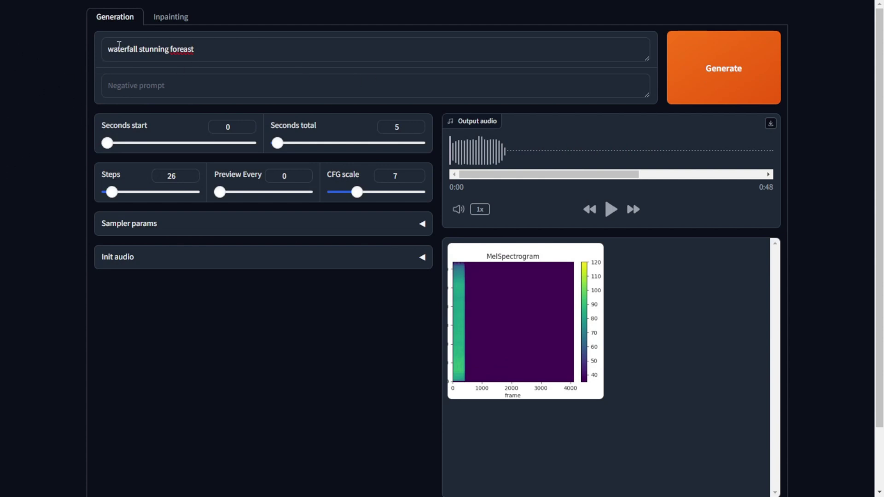
# Remove 'foreast' so the prompt reads 'waterfall stunning', then play and pause the output audio
pyautogui.hotkey('ctrl', 'BackSpace')
pyautogui.click(611, 209)
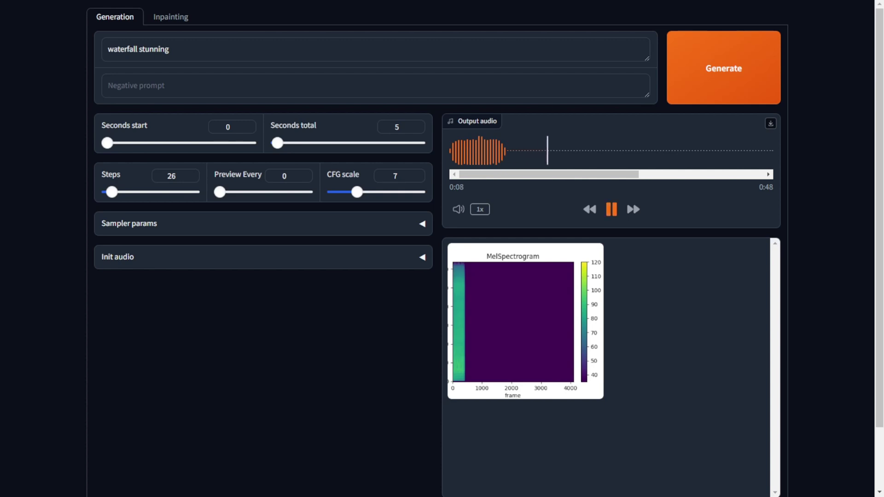
pyautogui.click(611, 210)
# Change the prompt to 'woosh' and enlarge the prompt box
pyautogui.tripleClick(294, 51)
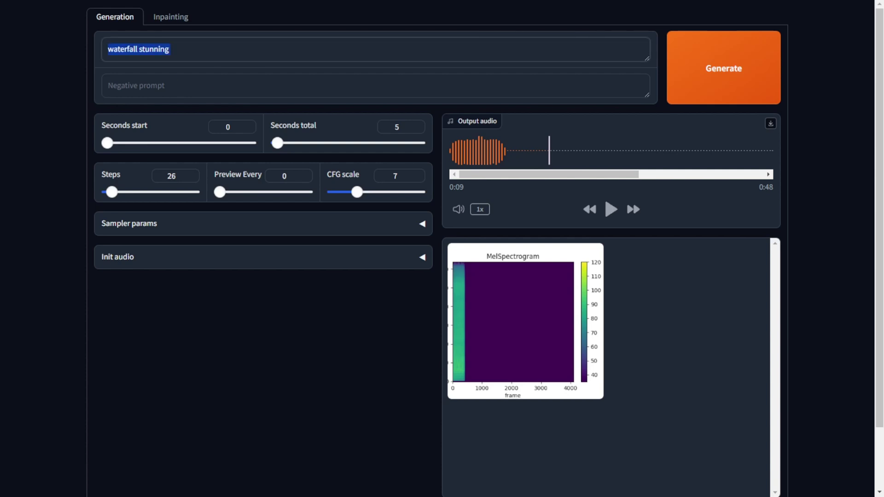
pyautogui.write('woosh')
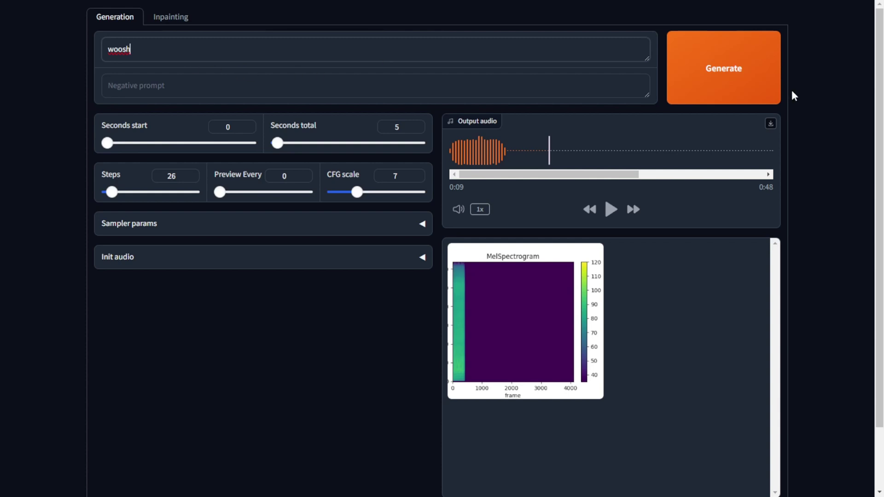
pyautogui.moveTo(647, 59); pyautogui.dragTo(647, 85)
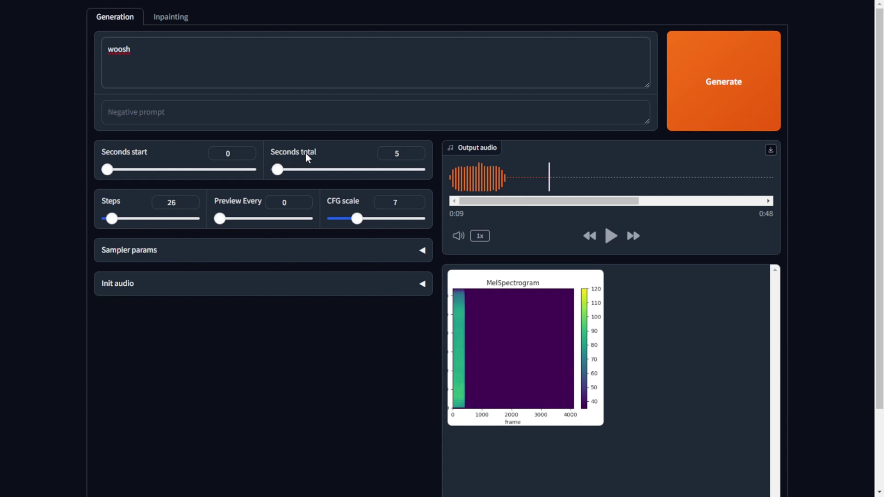
# Try 47 in Seconds total, then undo it back to 5 seconds
pyautogui.click(394, 158)
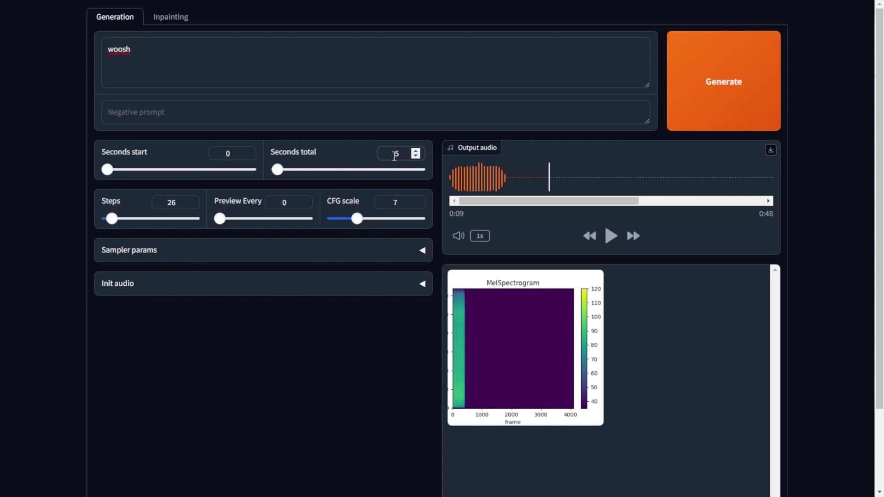
pyautogui.moveTo(395, 157); pyautogui.dragTo(411, 156)
pyautogui.write('47')
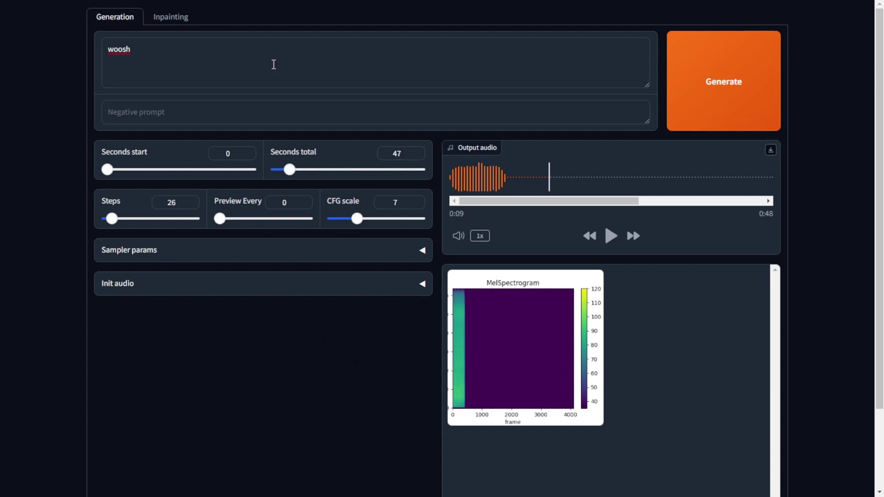
pyautogui.hotkey('ctrl', 'z')
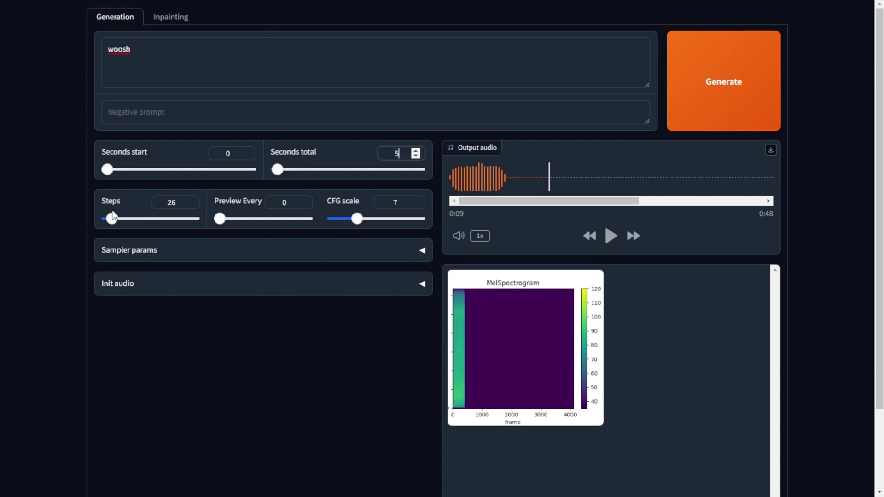
pyautogui.press('Tab')
pyautogui.press('Tab')
# Set Steps to 100 and expand Sampler params, keeping the dpmpp-3m-sde sampler type
pyautogui.moveTo(115, 225); pyautogui.dragTo(122, 224)
pyautogui.doubleClick(171, 204)
pyautogui.write('100')
pyautogui.click(423, 252)
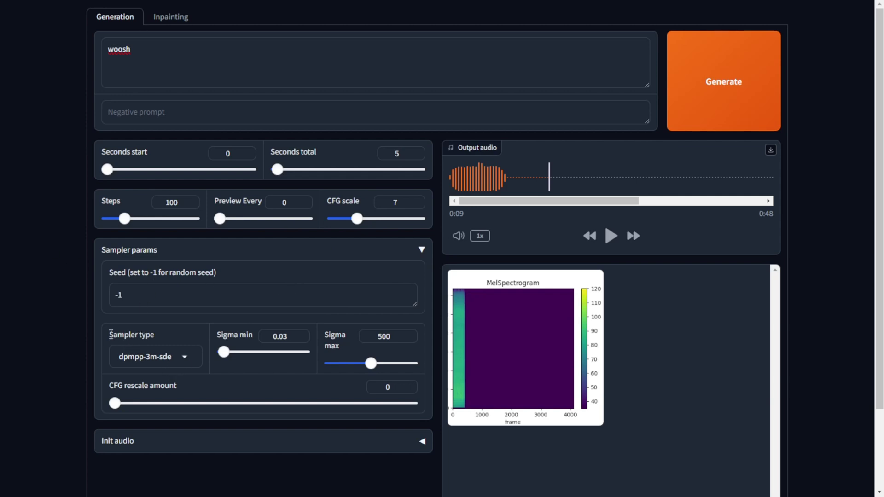
pyautogui.click(185, 357)
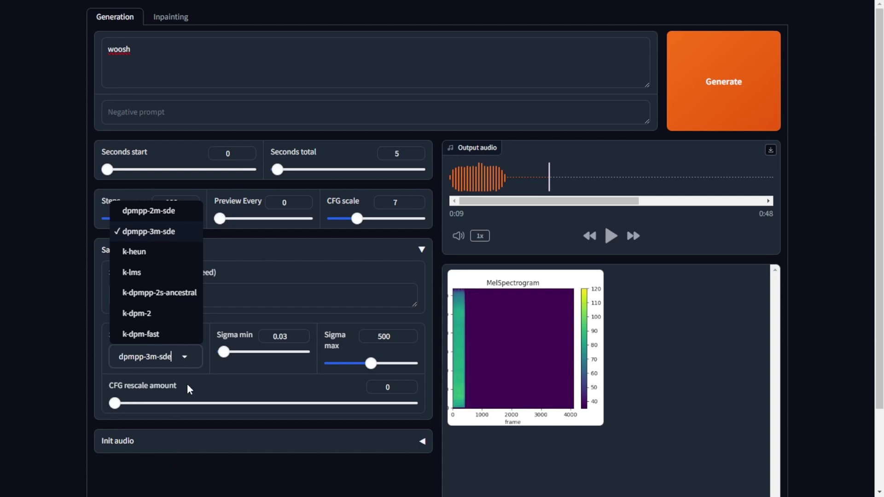
# Enable Use init audio with no file uploaded, then fold the Init audio settings away
pyautogui.click(422, 441)
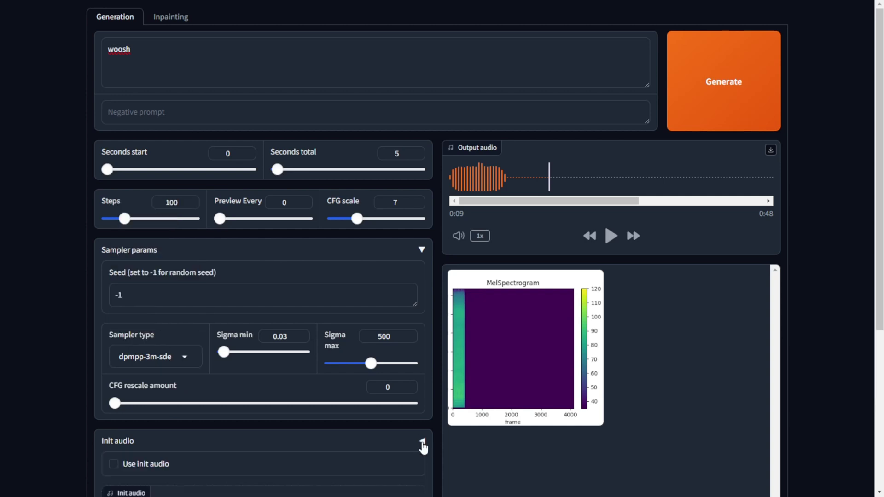
pyautogui.scroll(-3, 402, 435)
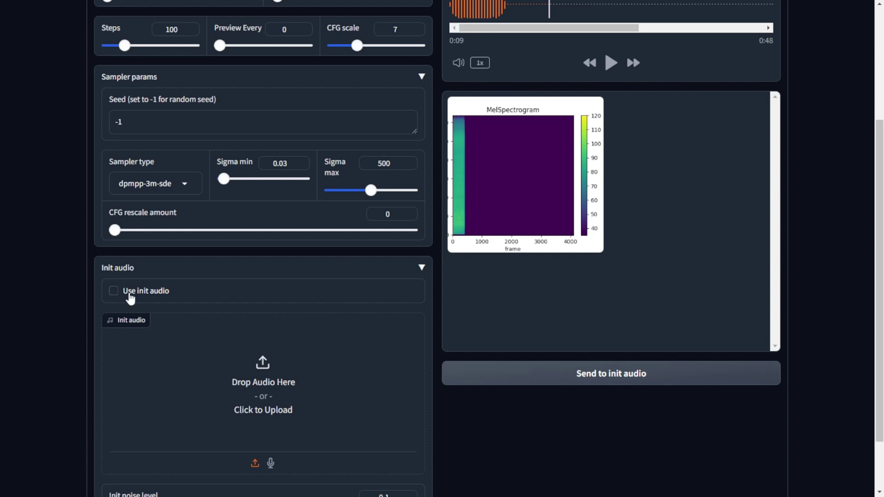
pyautogui.click(112, 291)
pyautogui.scroll(-2, 262, 389)
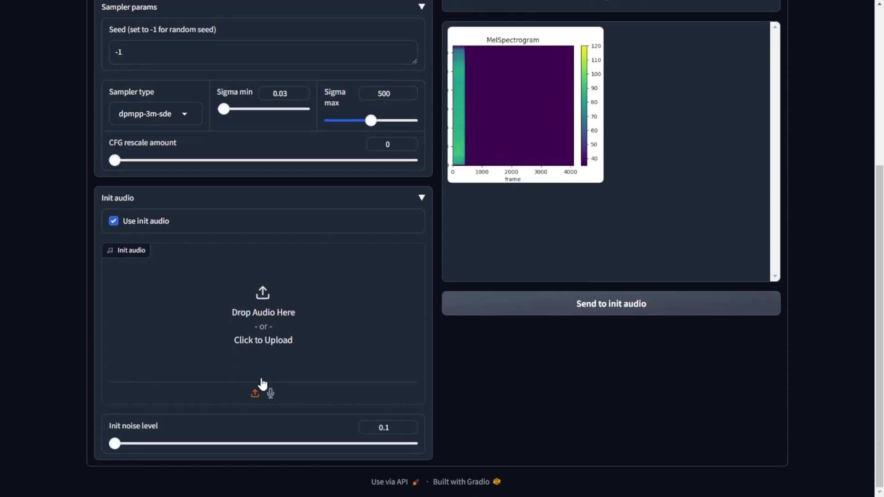
pyautogui.scroll(4, 262, 385)
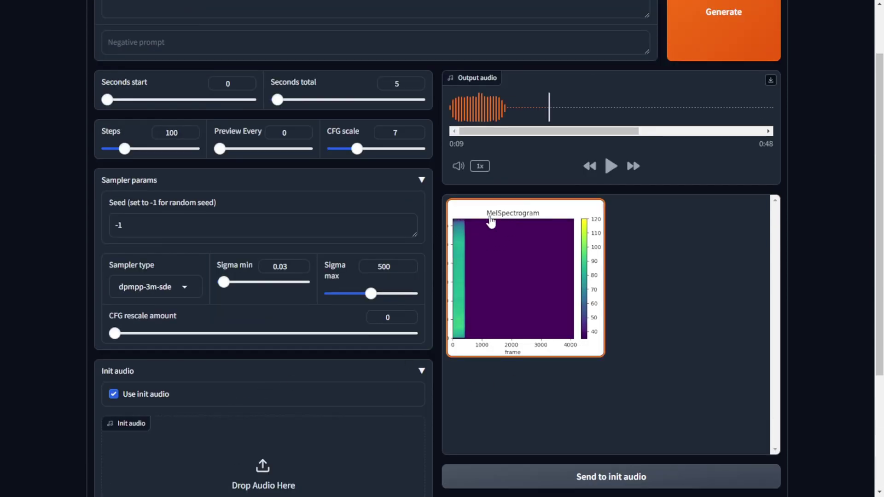
pyautogui.scroll(-4, 113, 221)
pyautogui.click(112, 198)
pyautogui.scroll(3, 367, 286)
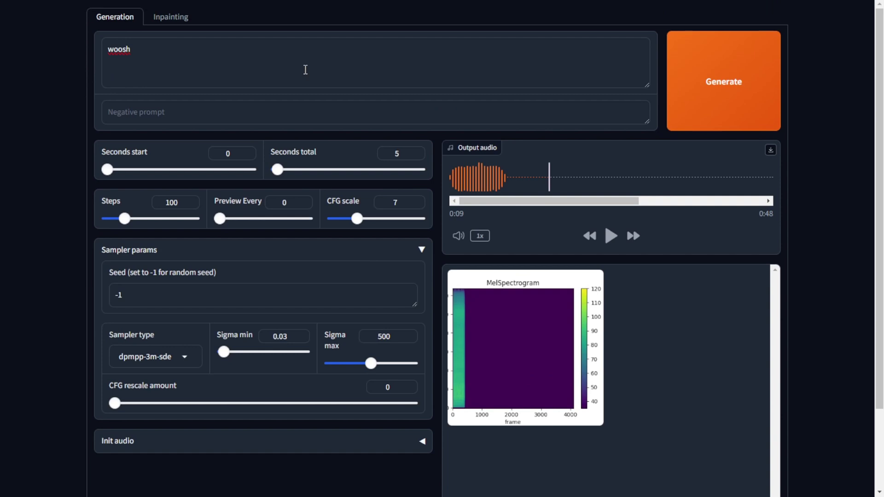
# Generate the 5-second woosh clip at 100 steps, play it, replay from the start, and pause
pyautogui.click(130, 57)
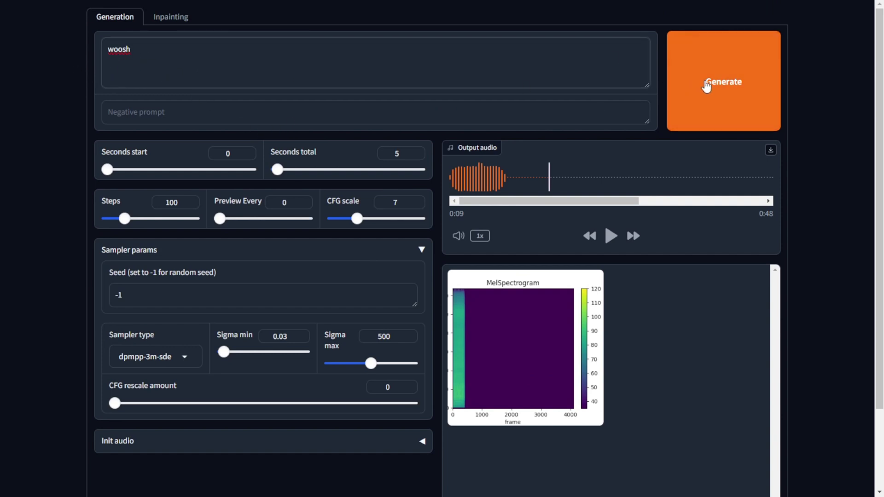
pyautogui.click(721, 83)
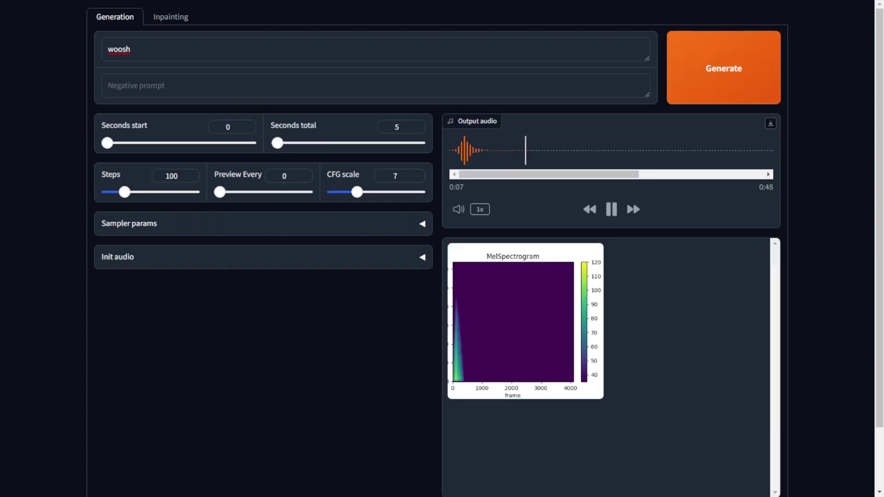
pyautogui.click(611, 210)
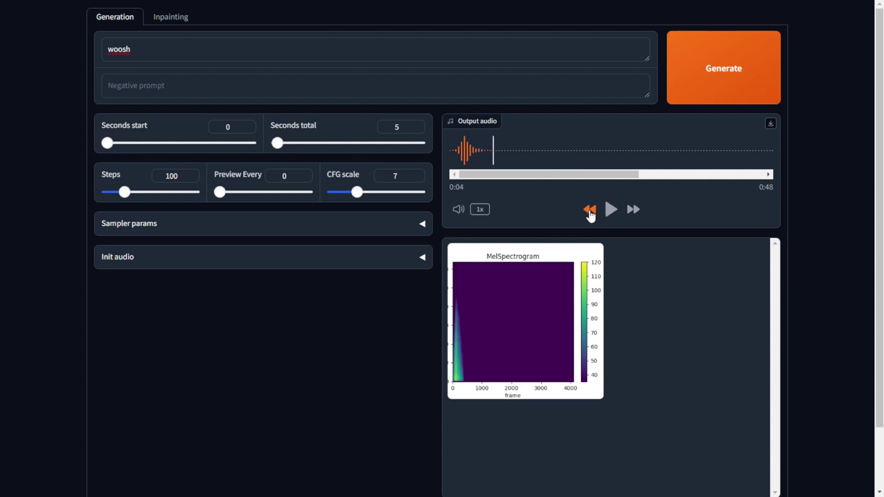
pyautogui.click(589, 209)
pyautogui.click(611, 209)
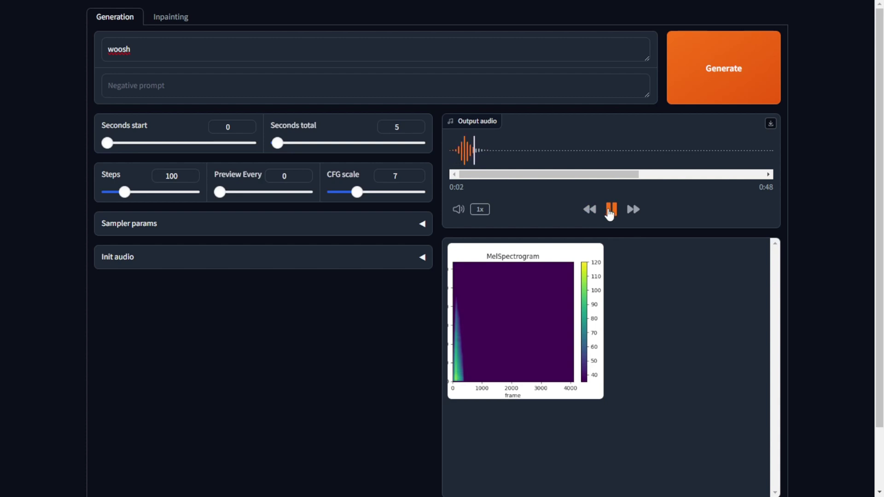
pyautogui.click(611, 210)
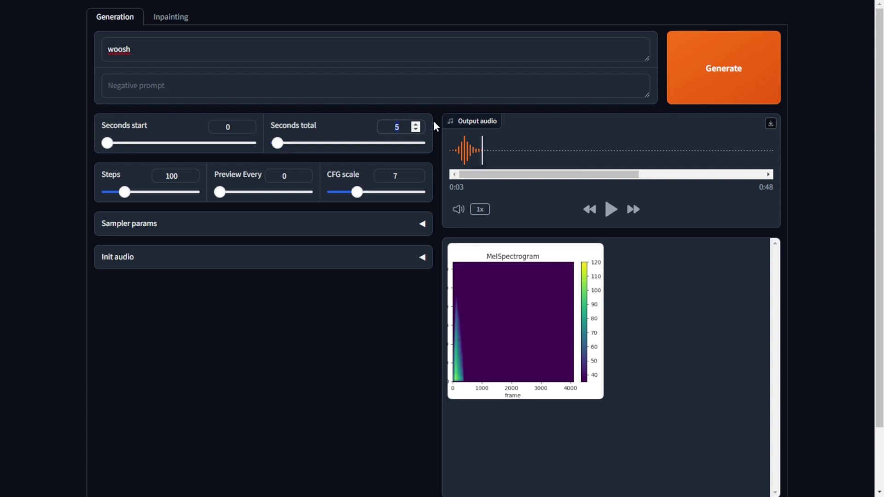
# Set Seconds total to 20, change the prompt to 'bass guitar solo', and generate
pyautogui.write('20')
pyautogui.tripleClick(145, 50)
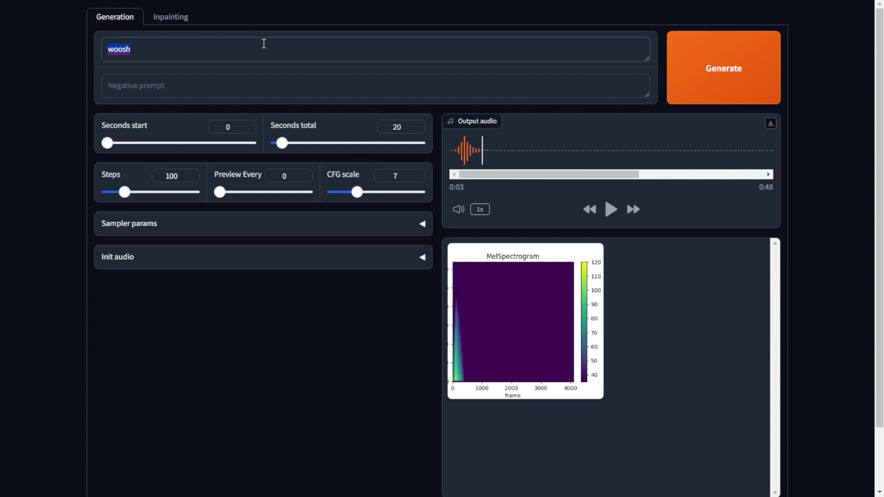
pyautogui.write('bass guitar solo')
pyautogui.press('Tab')
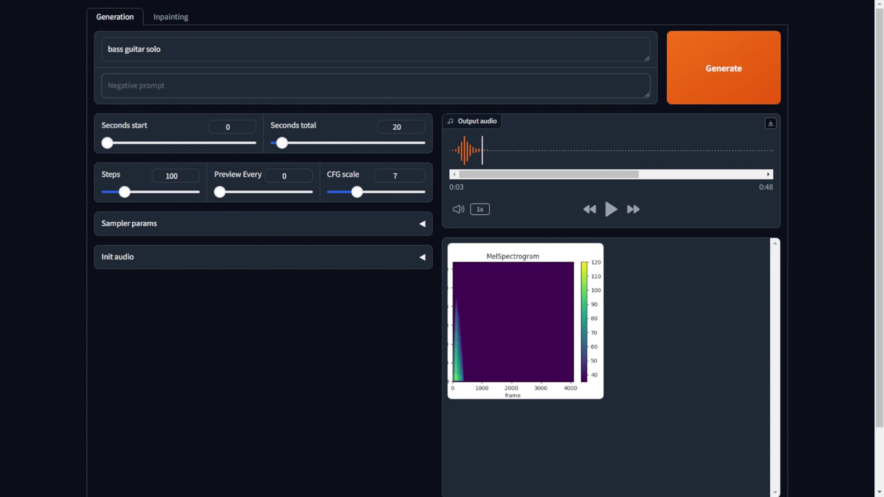
pyautogui.click(701, 62)
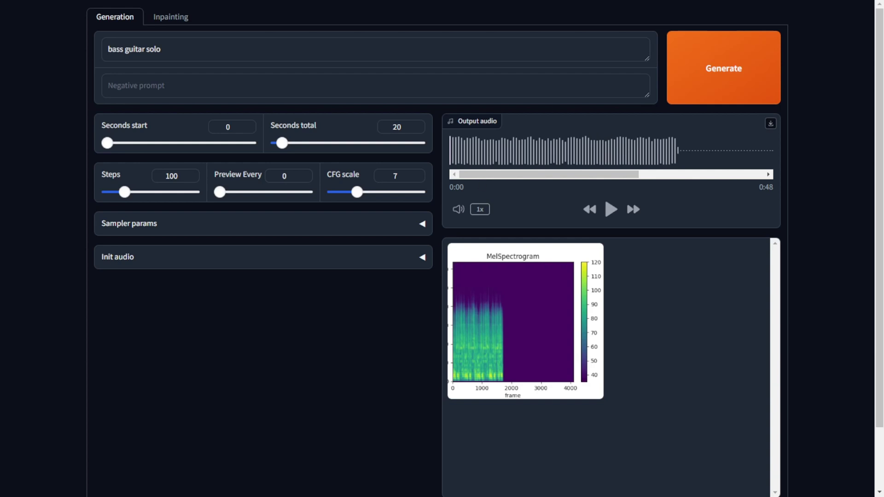
# Play the bass guitar solo clip through to about 0:20, then stop it
pyautogui.click(610, 209)
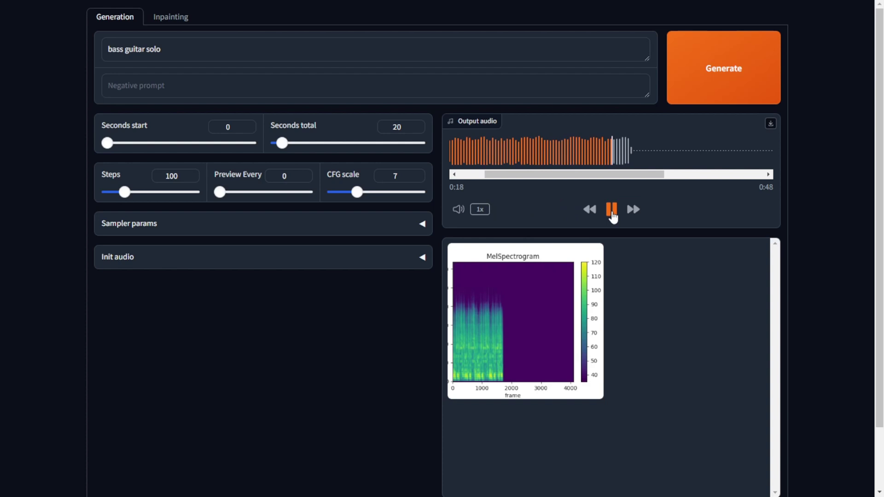
pyautogui.click(612, 209)
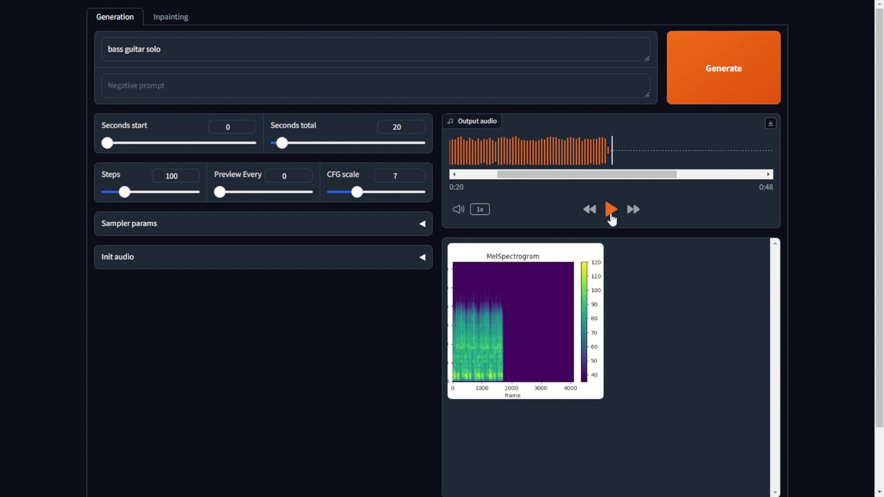
# Shorten the prompt to 'bass guitar', set CFG scale to 8, and regenerate the clip
pyautogui.doubleClick(152, 49)
pyautogui.press('BackSpace')
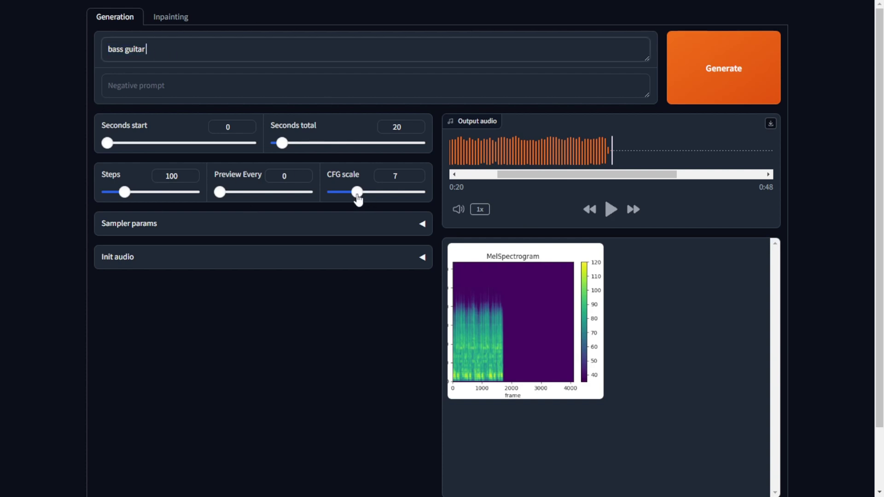
pyautogui.moveTo(358, 199); pyautogui.dragTo(365, 198)
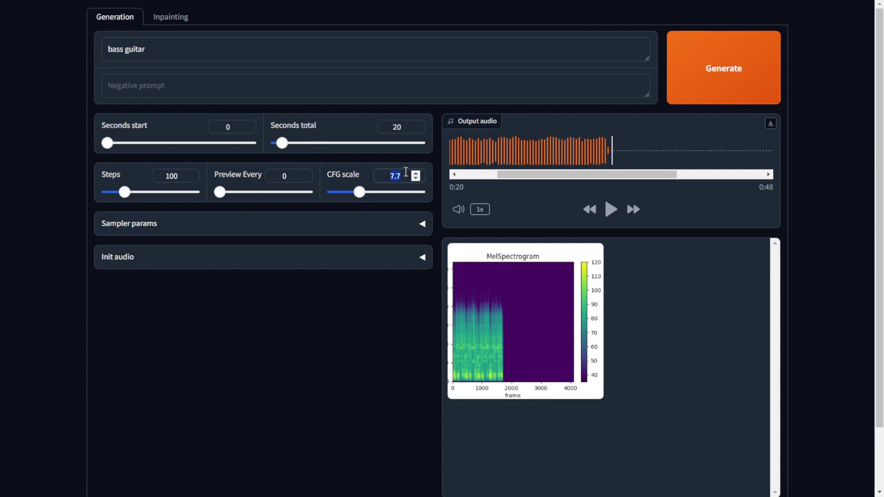
pyautogui.write('8')
pyautogui.click(721, 70)
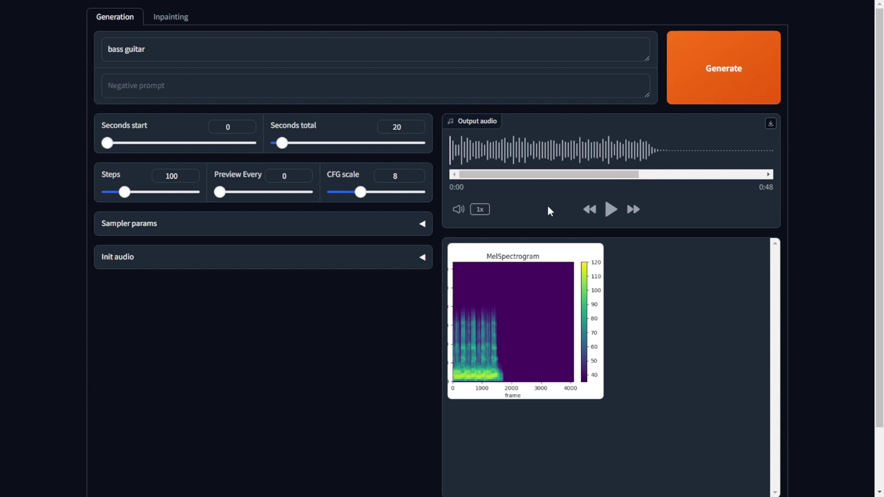
# Play the new bass guitar clip and pause it at about 0:21
pyautogui.click(611, 209)
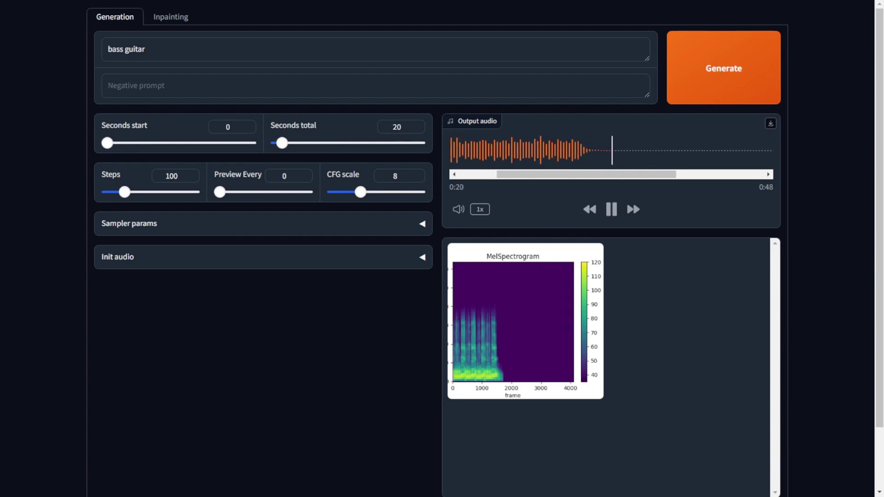
pyautogui.click(613, 212)
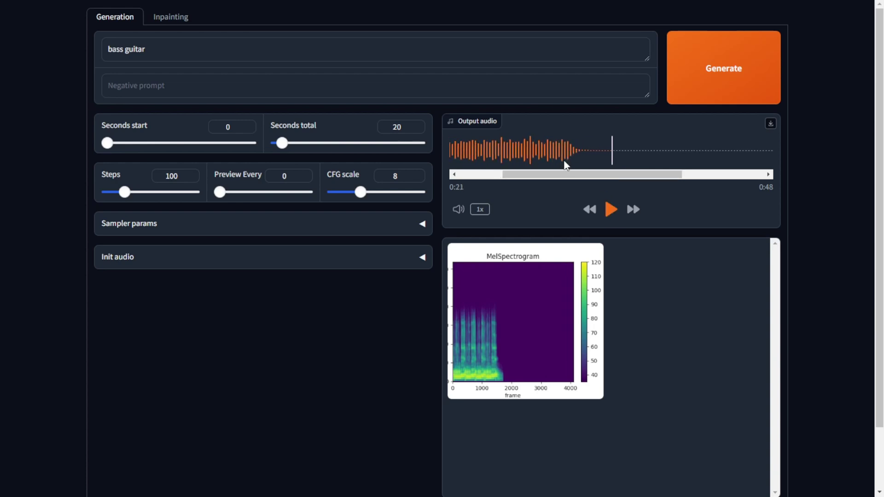